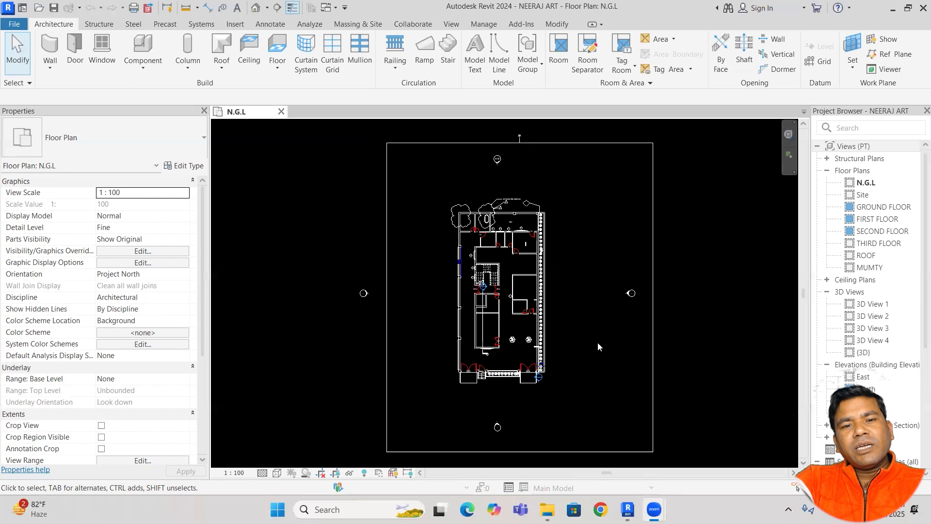
Open the SECOND FLOOR plan and close the N.G.L floor plan view
{"action": "scroll", "coordinate": [544, 300], "scroll_direction": "up", "scroll_amount": 2}
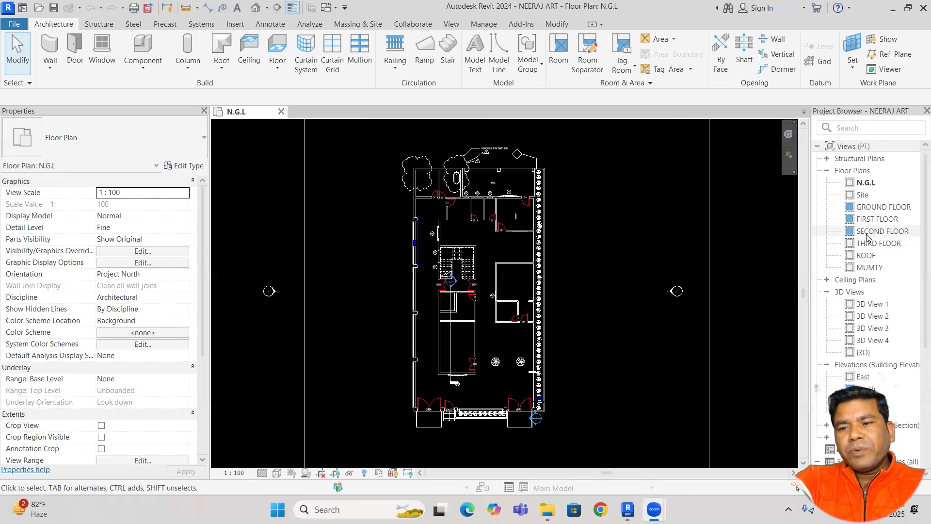
{"action": "double_click", "coordinate": [867, 238]}
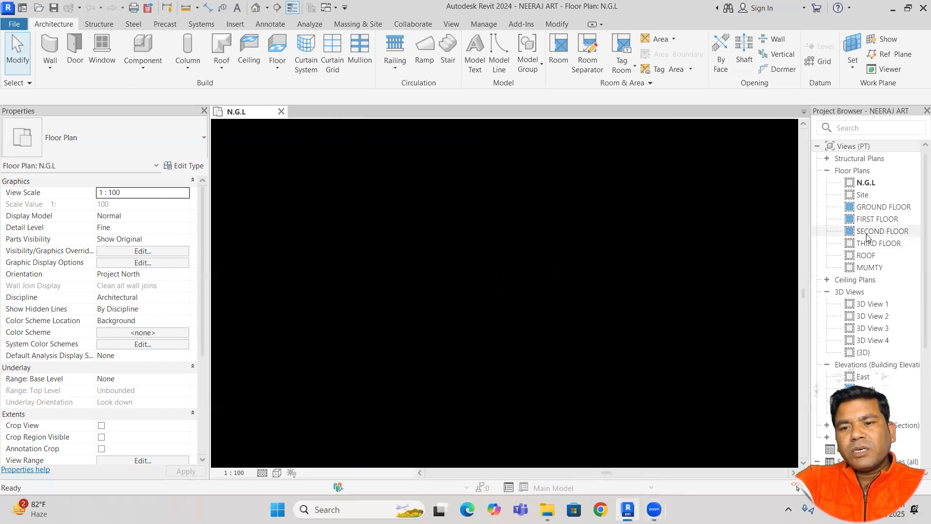
{"action": "left_click", "coordinate": [283, 112]}
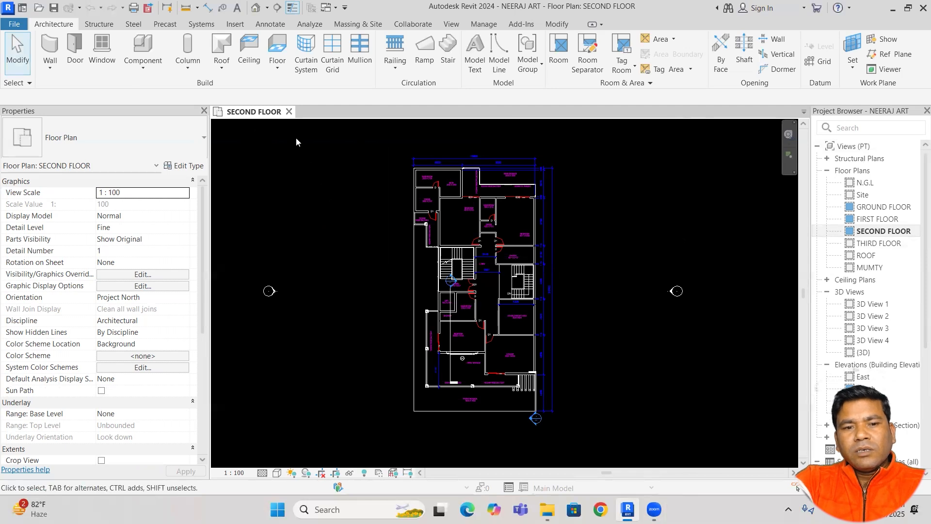
Close the project and reopen it from the recent files, ignoring the unresolved references
{"action": "left_click", "coordinate": [290, 112]}
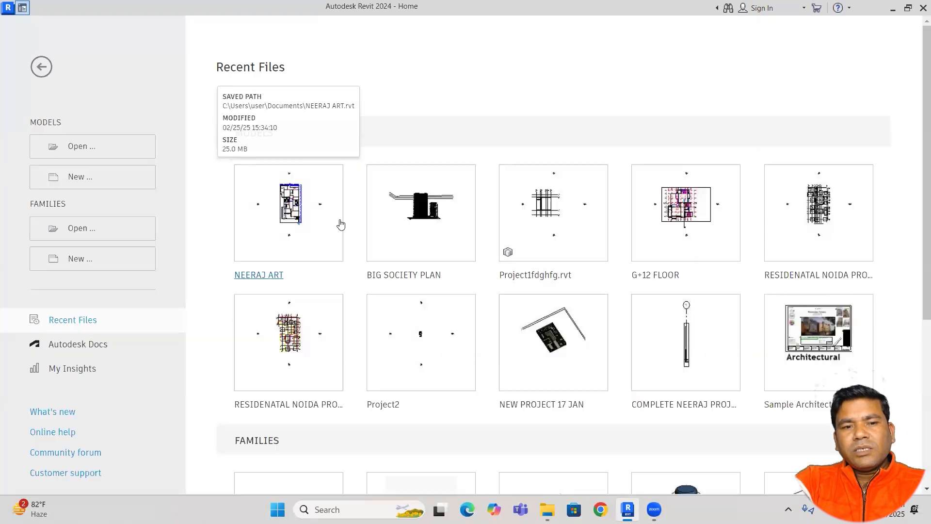
{"action": "left_click", "coordinate": [257, 214]}
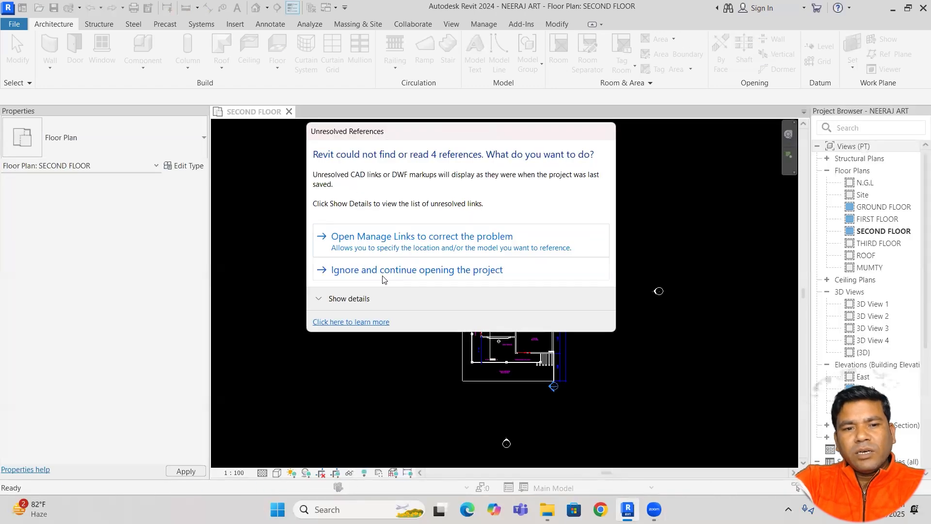
{"action": "left_click", "coordinate": [383, 275]}
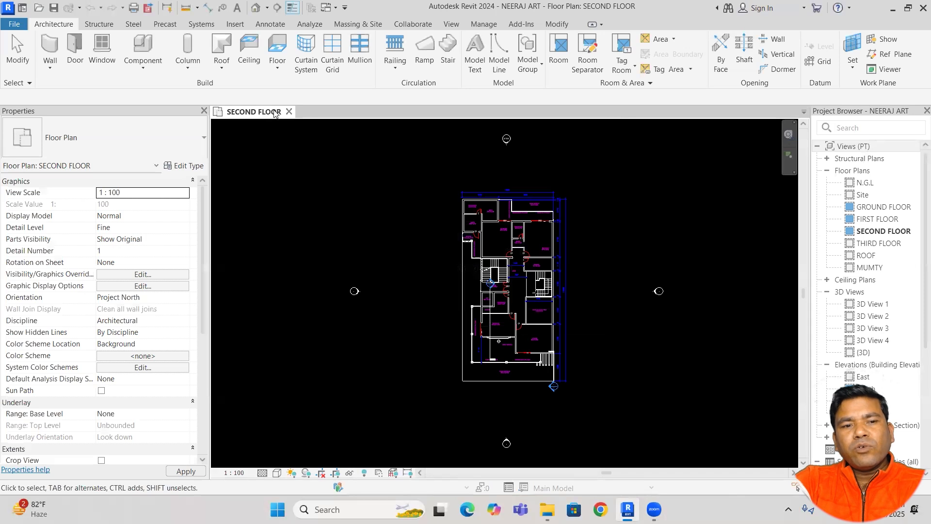
{"action": "scroll", "coordinate": [493, 264], "scroll_direction": "up", "scroll_amount": 4}
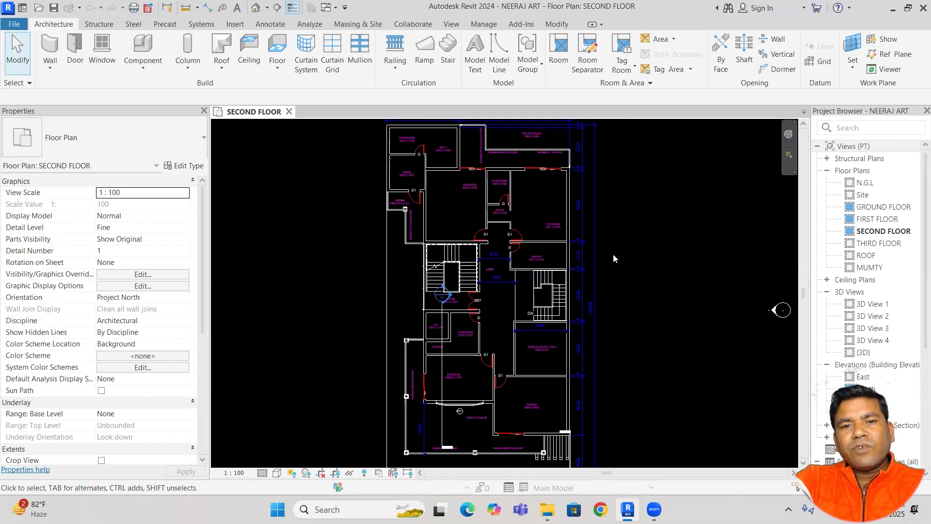
Set the project's starting view to 3D View: {3D}
{"action": "left_click", "coordinate": [484, 25]}
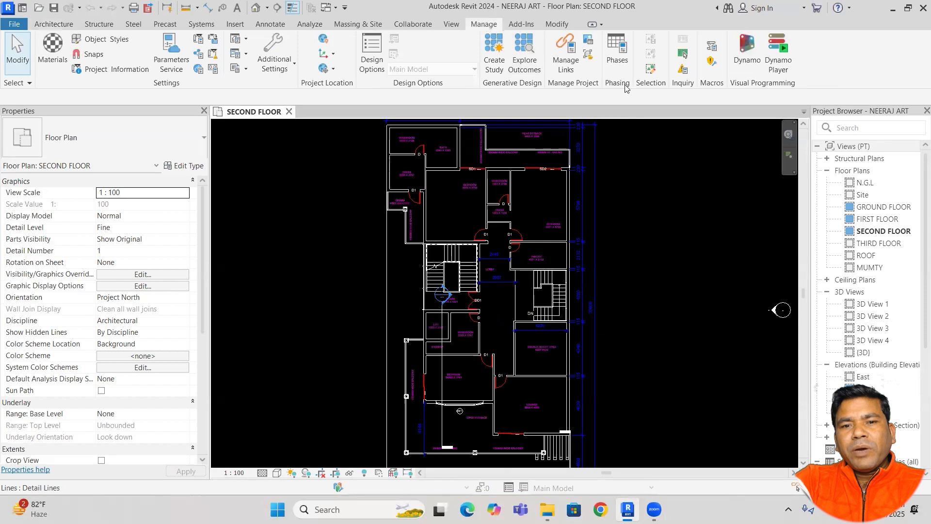
{"action": "left_click", "coordinate": [589, 54]}
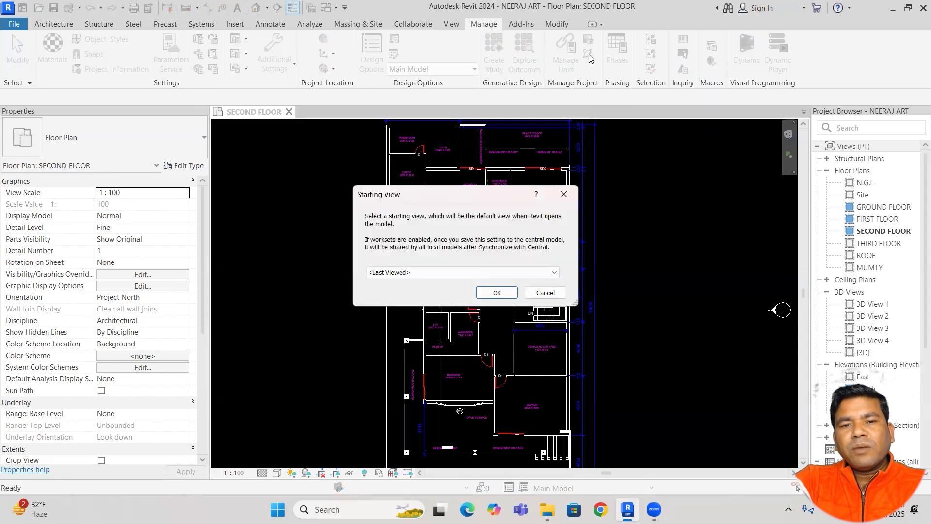
{"action": "left_click", "coordinate": [514, 274]}
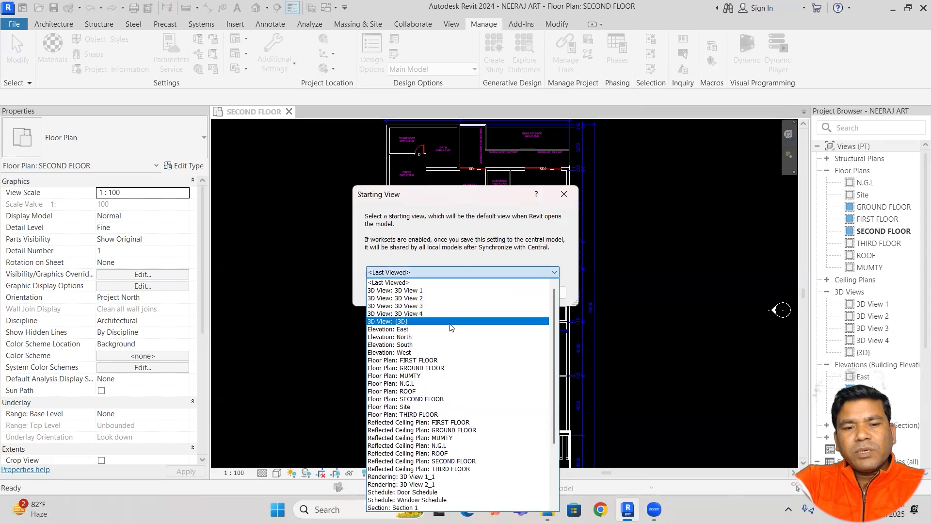
{"action": "left_click", "coordinate": [451, 322]}
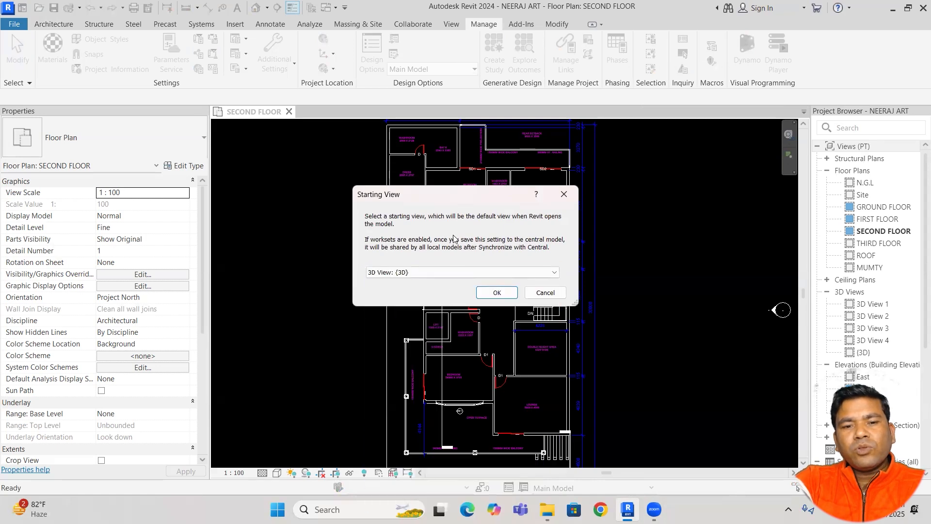
{"action": "left_click", "coordinate": [499, 292]}
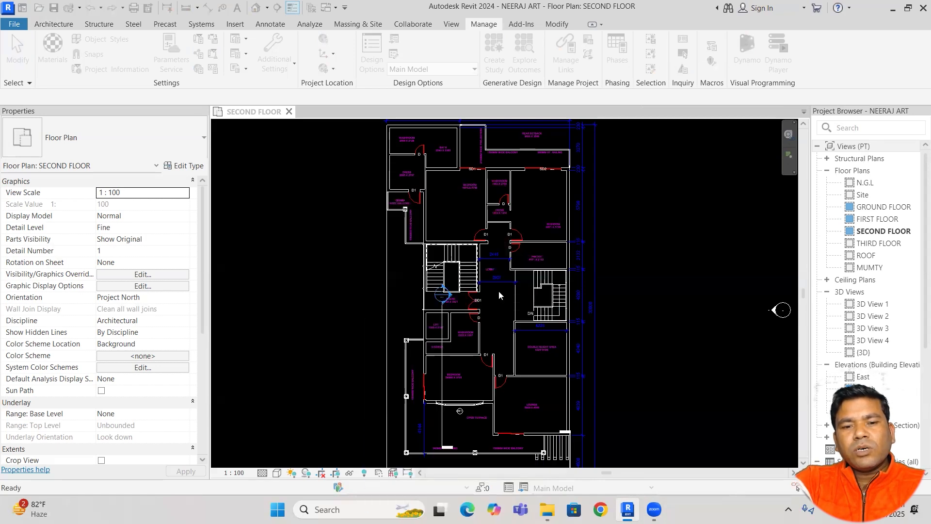
Close the project with its changes saved and reopen it from the recent files, ignoring the unresolved references
{"action": "left_click", "coordinate": [289, 112]}
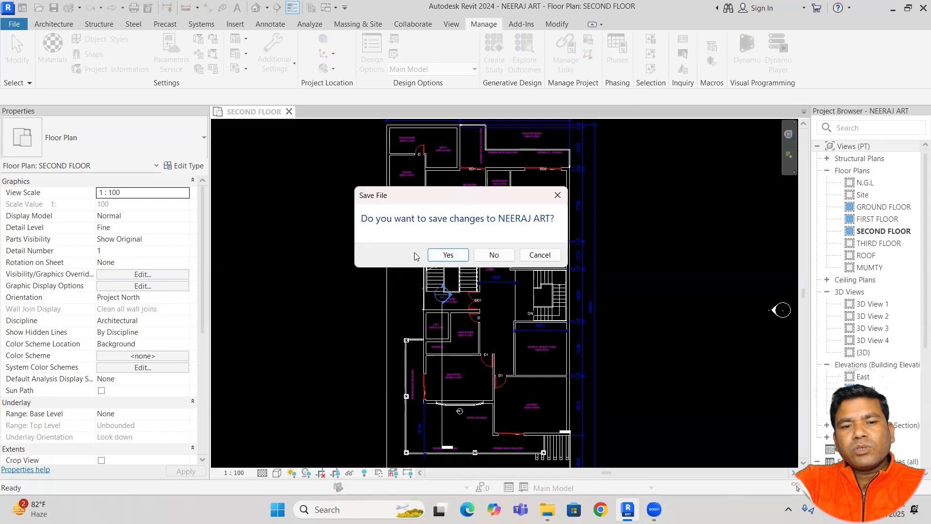
{"action": "left_click", "coordinate": [446, 256]}
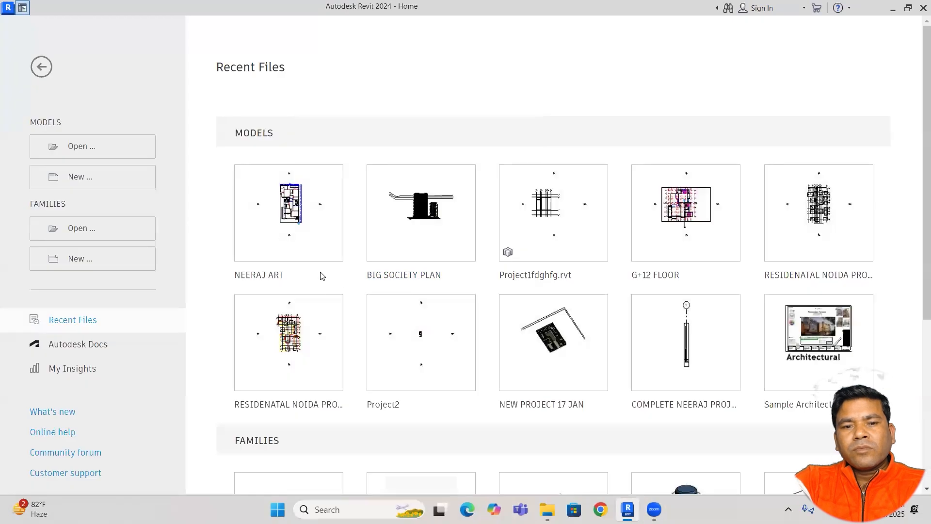
{"action": "left_click", "coordinate": [281, 219]}
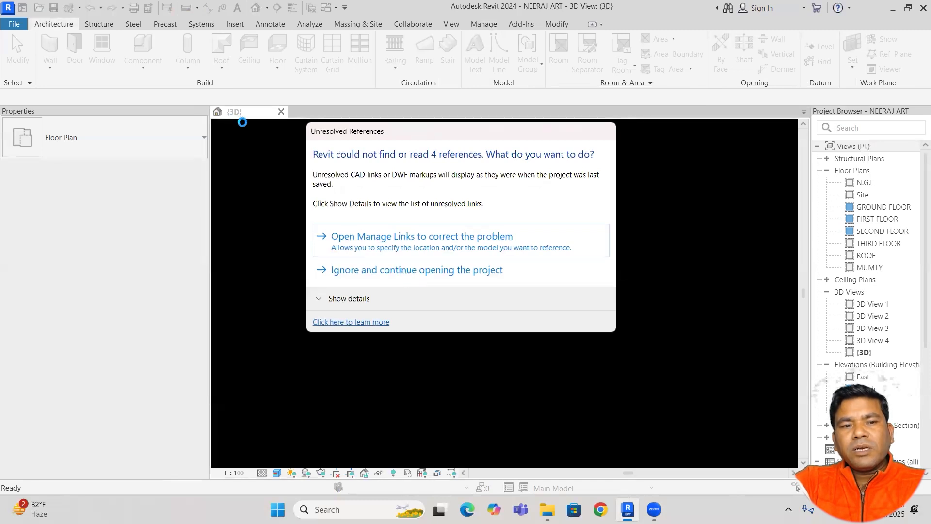
{"action": "left_click", "coordinate": [413, 275]}
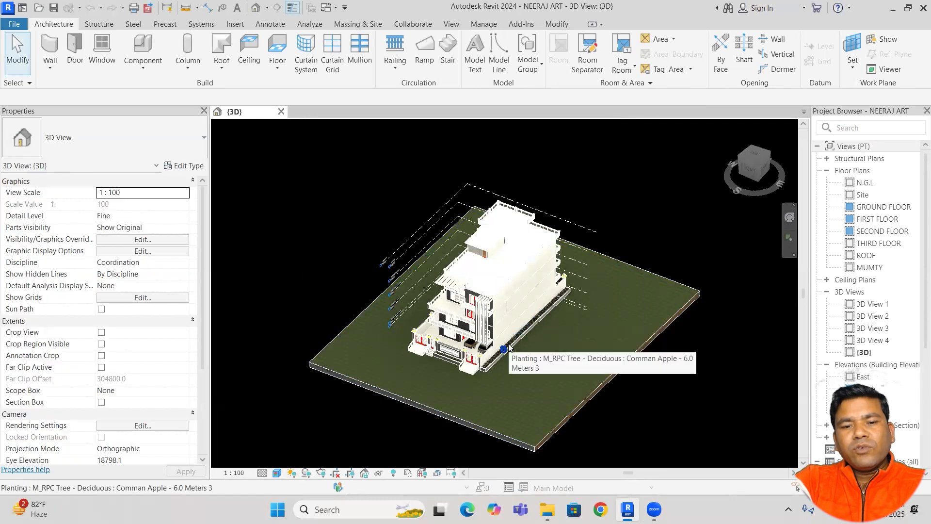
{"action": "scroll", "coordinate": [508, 344], "scroll_direction": "up", "scroll_amount": 2}
{"action": "scroll", "coordinate": [508, 344], "scroll_direction": "up", "scroll_amount": 2}
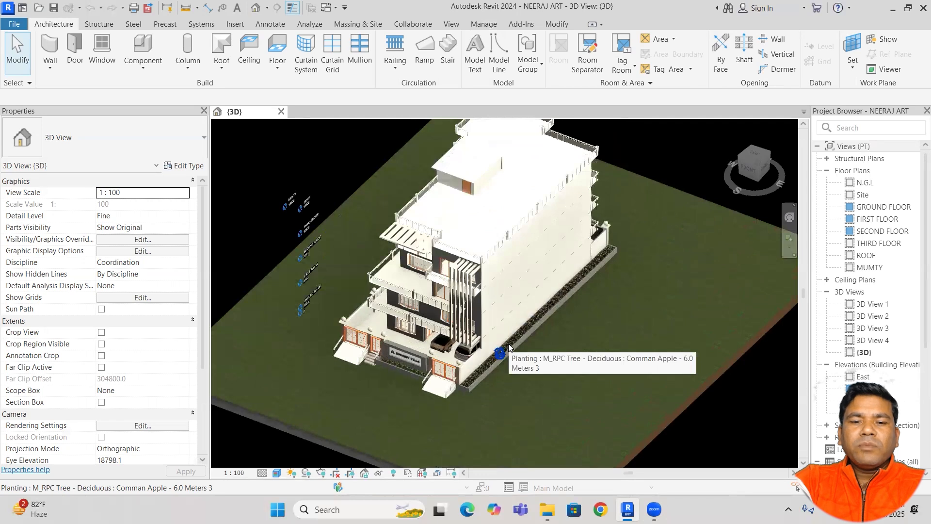
{"action": "scroll", "coordinate": [508, 343], "scroll_direction": "up", "scroll_amount": 2}
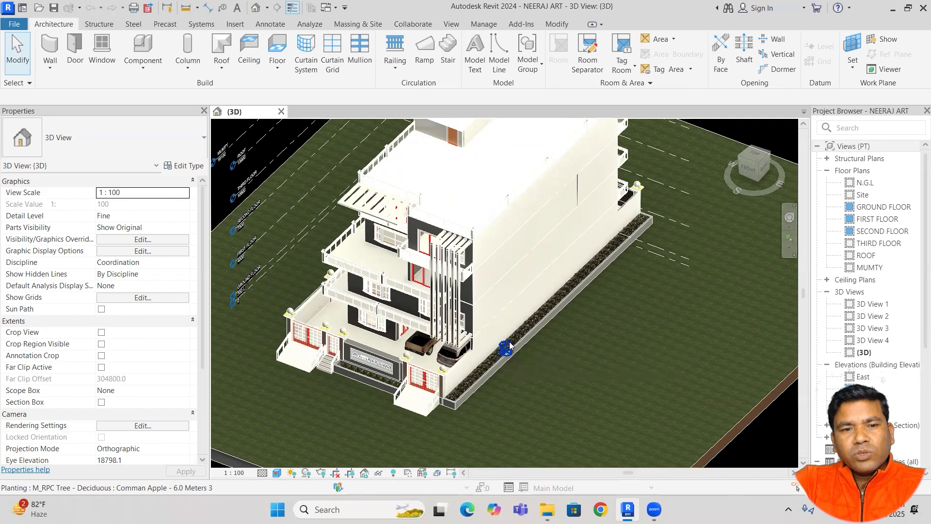
Create a new sheet with the titleblock set to None
{"action": "scroll", "coordinate": [917, 433], "scroll_direction": "down", "scroll_amount": 5}
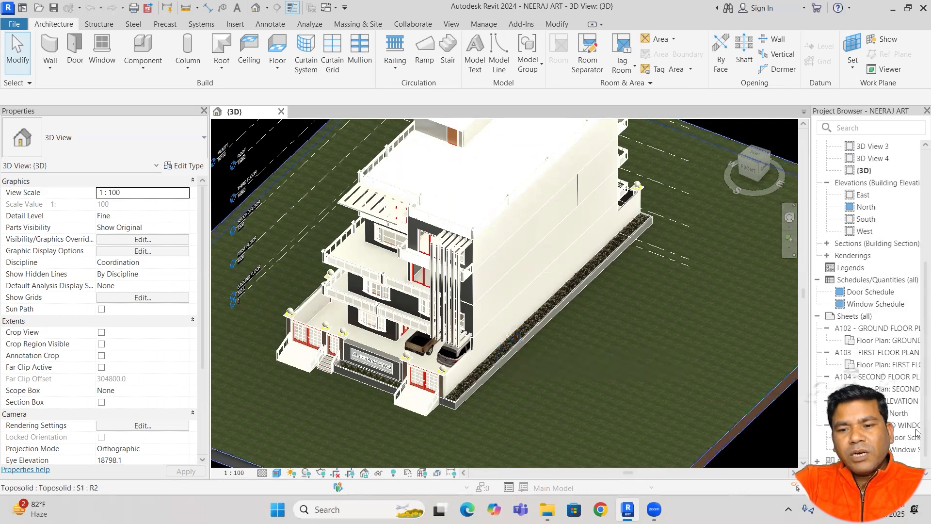
{"action": "left_click", "coordinate": [855, 316]}
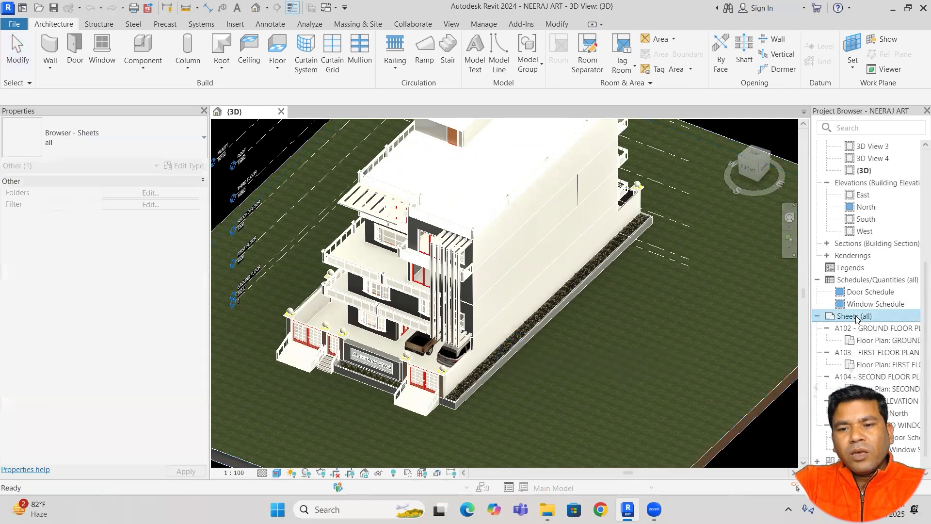
{"action": "right_click", "coordinate": [856, 318]}
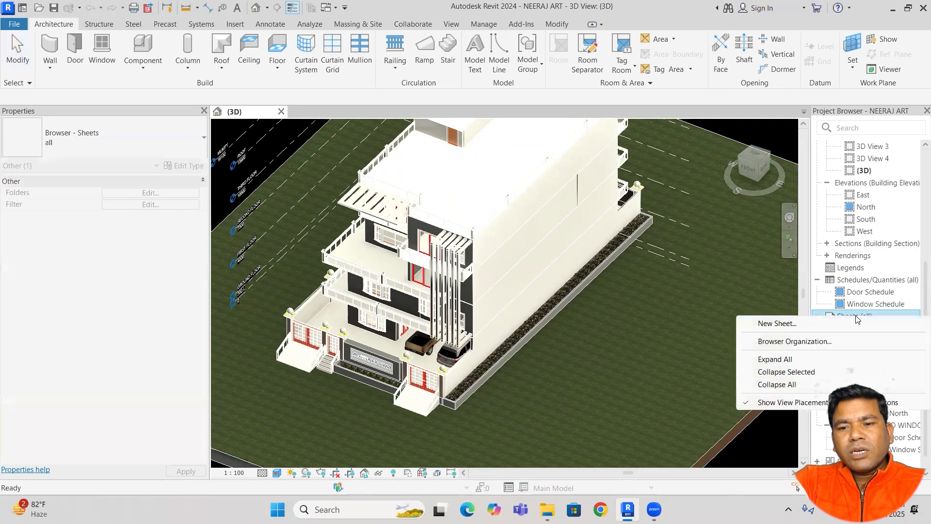
{"action": "left_click", "coordinate": [769, 324]}
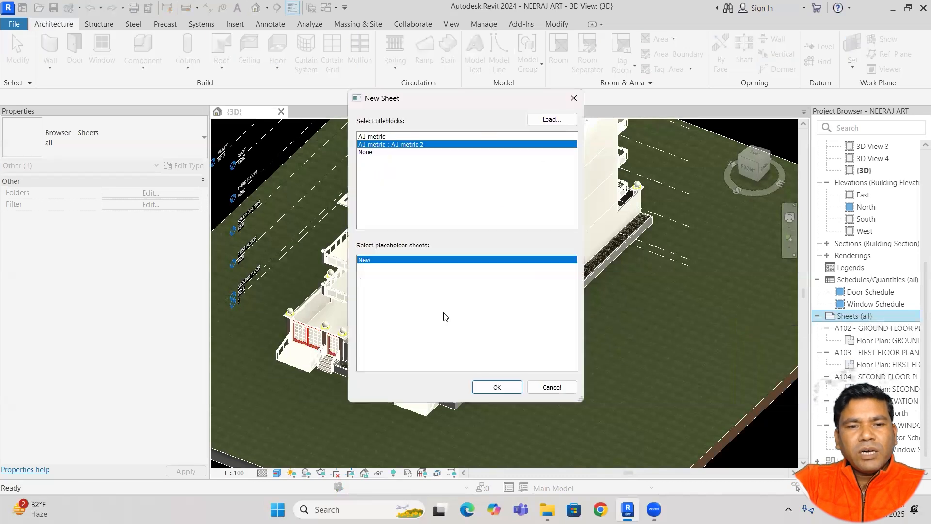
{"action": "left_click", "coordinate": [365, 154]}
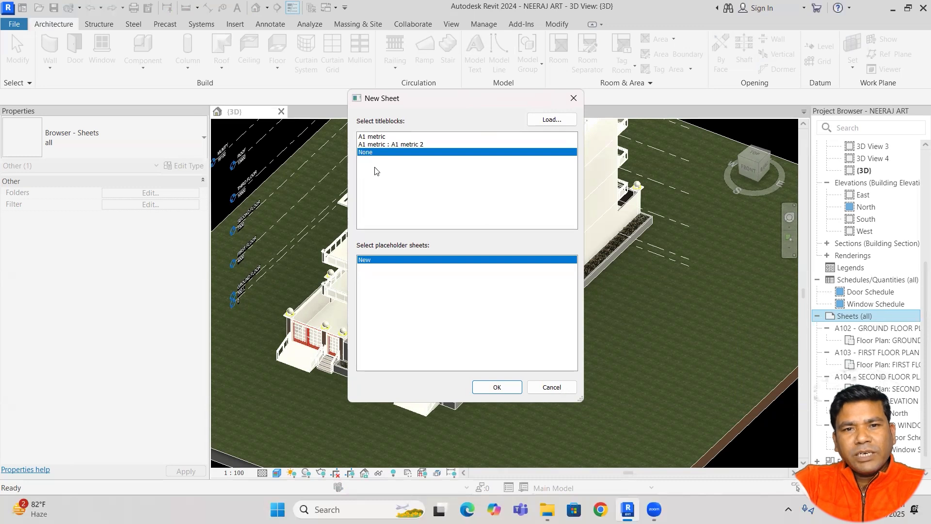
{"action": "key", "text": "Return"}
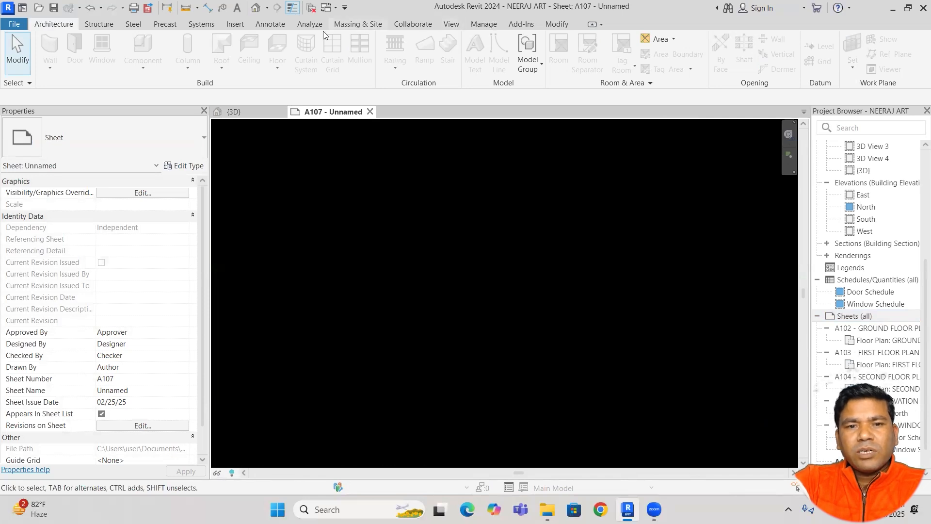
Import splash screen-01.png from the Desktop onto the empty sheet and enlarge it proportionally to a width of about 7192
{"action": "left_click", "coordinate": [235, 25]}
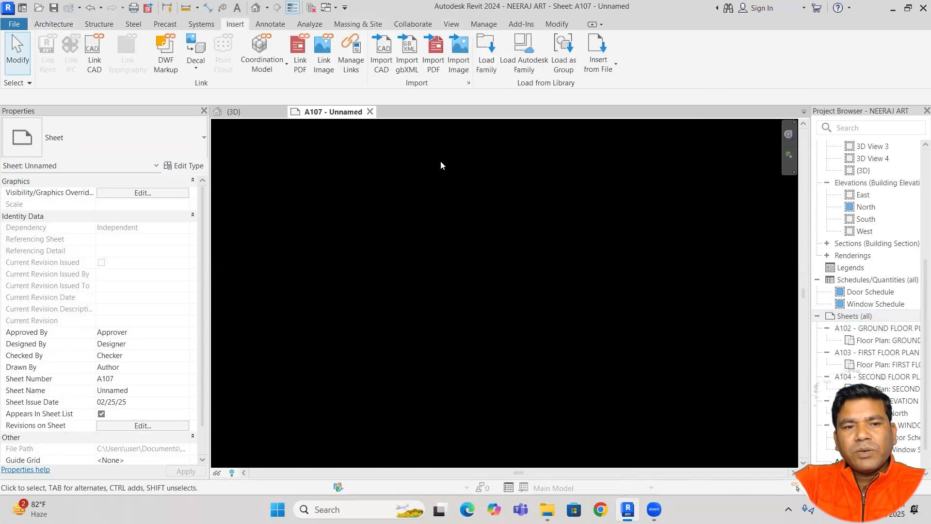
{"action": "left_click", "coordinate": [458, 54]}
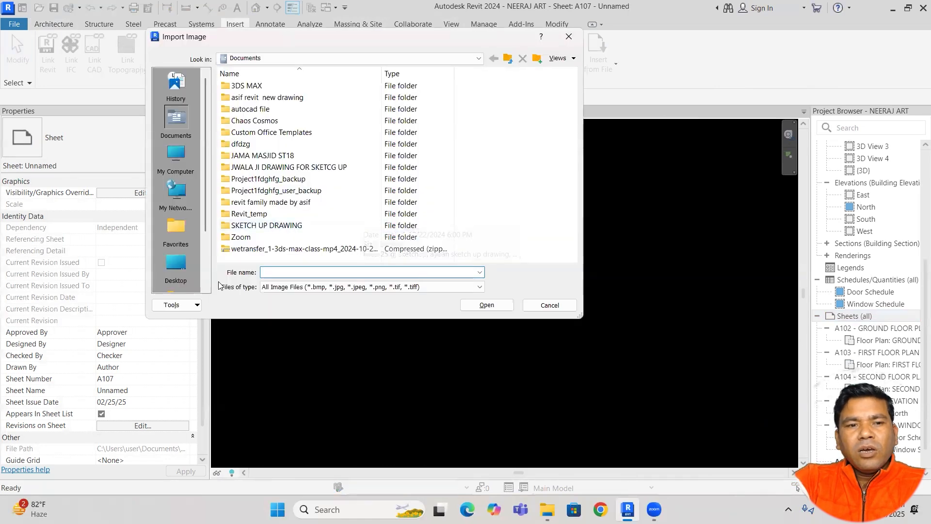
{"action": "left_click", "coordinate": [176, 266]}
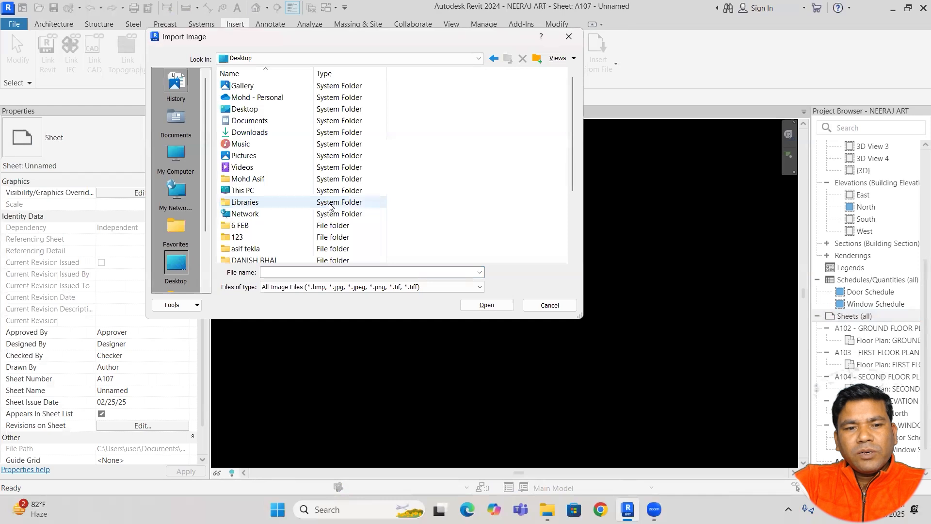
{"action": "scroll", "coordinate": [291, 203], "scroll_direction": "down", "scroll_amount": 3}
{"action": "left_click", "coordinate": [251, 237]}
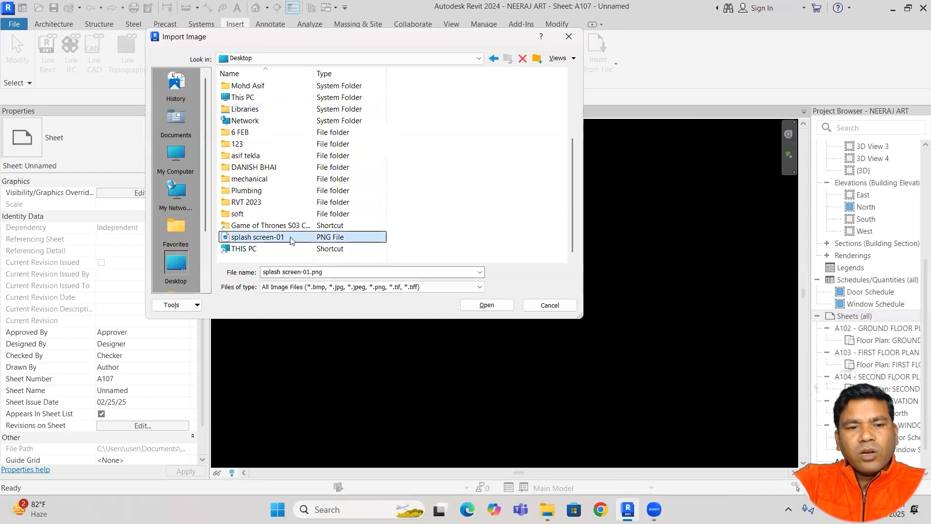
{"action": "left_click", "coordinate": [492, 306]}
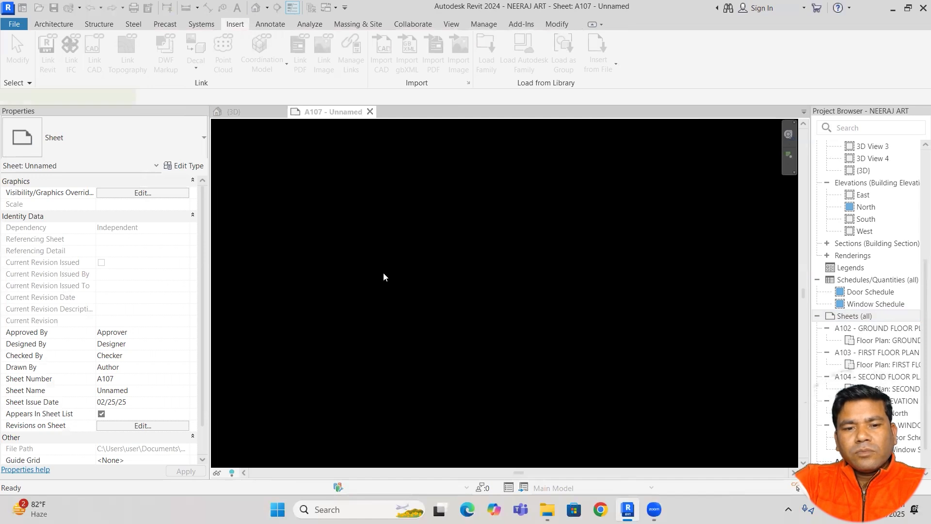
{"action": "left_click", "coordinate": [354, 221]}
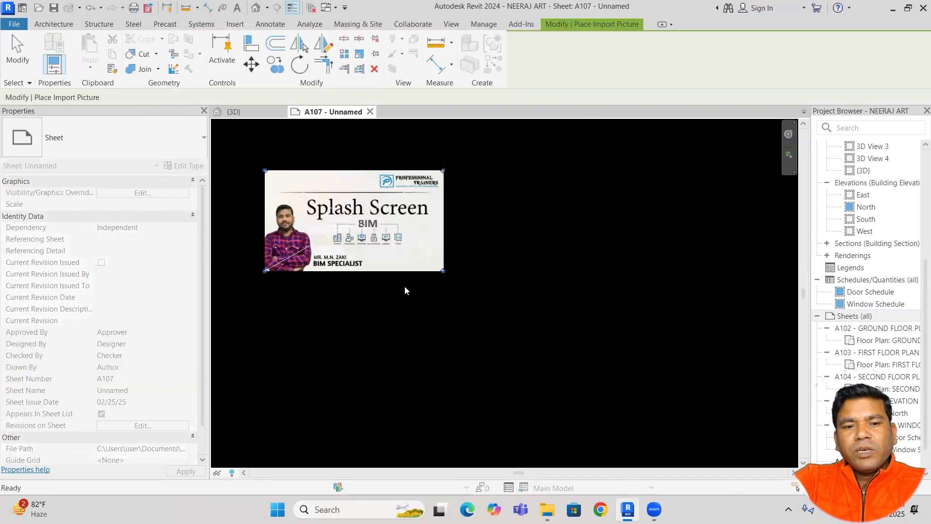
{"action": "left_click_drag", "start_coordinate": [443, 271], "coordinate": [720, 427]}
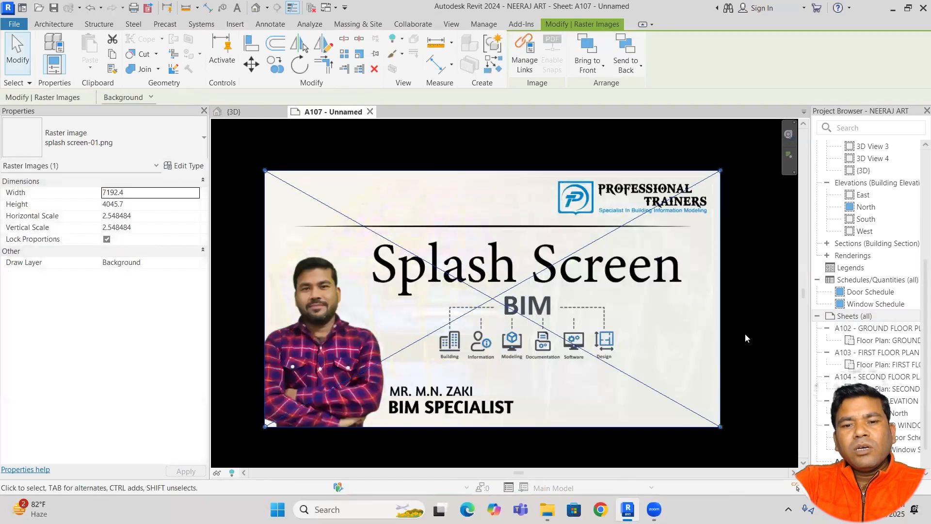
{"action": "left_click", "coordinate": [745, 333]}
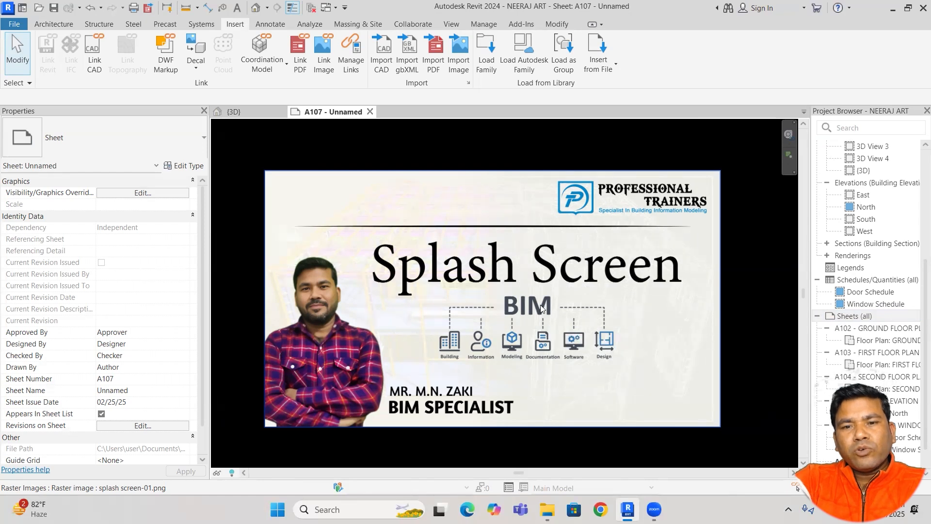
{"action": "left_click", "coordinate": [485, 26]}
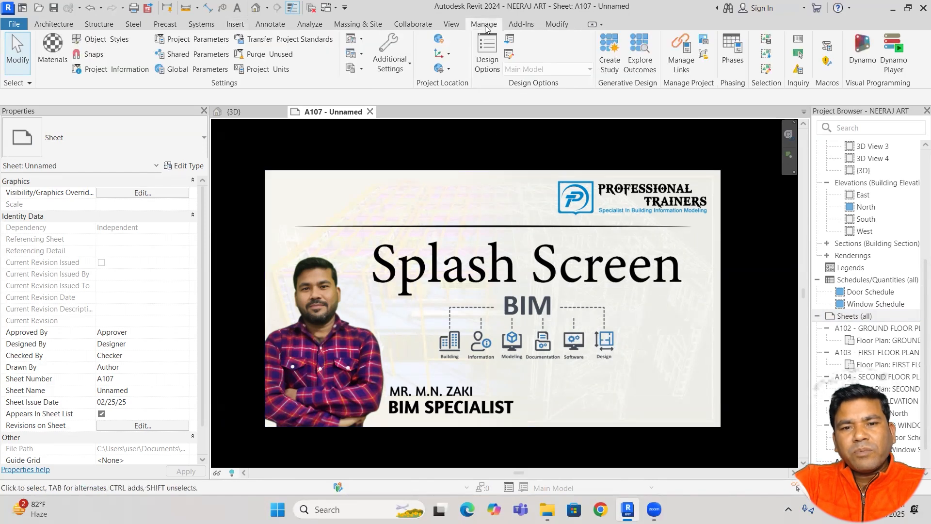
{"action": "left_click", "coordinate": [589, 54]}
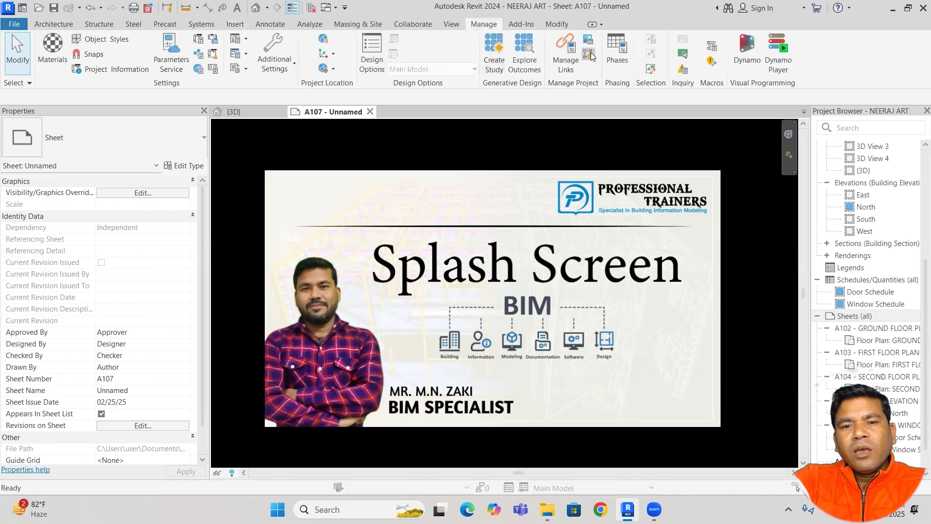
{"action": "left_click", "coordinate": [505, 272]}
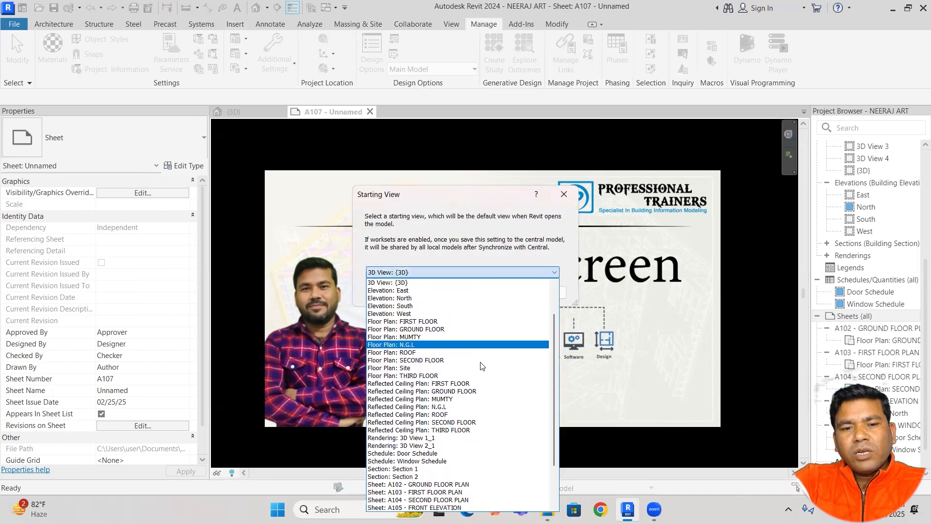
{"action": "scroll", "coordinate": [486, 495], "scroll_direction": "down", "scroll_amount": 3}
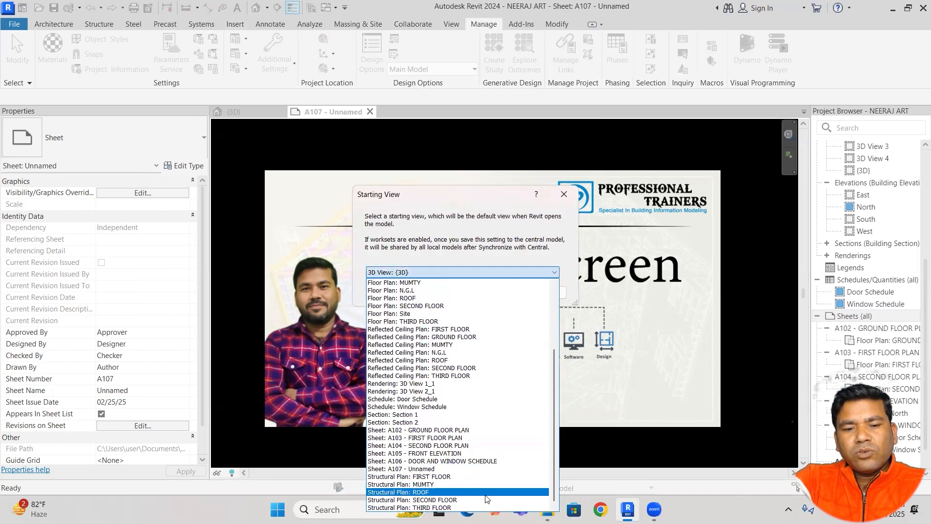
{"action": "scroll", "coordinate": [461, 359], "scroll_direction": "up", "scroll_amount": 3}
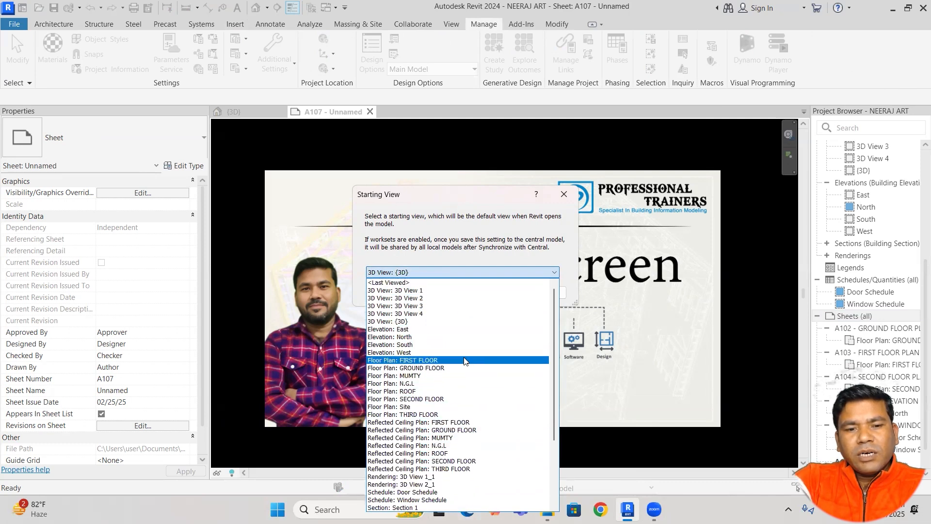
{"action": "scroll", "coordinate": [464, 361], "scroll_direction": "down", "scroll_amount": 2}
{"action": "scroll", "coordinate": [464, 362], "scroll_direction": "down", "scroll_amount": 1}
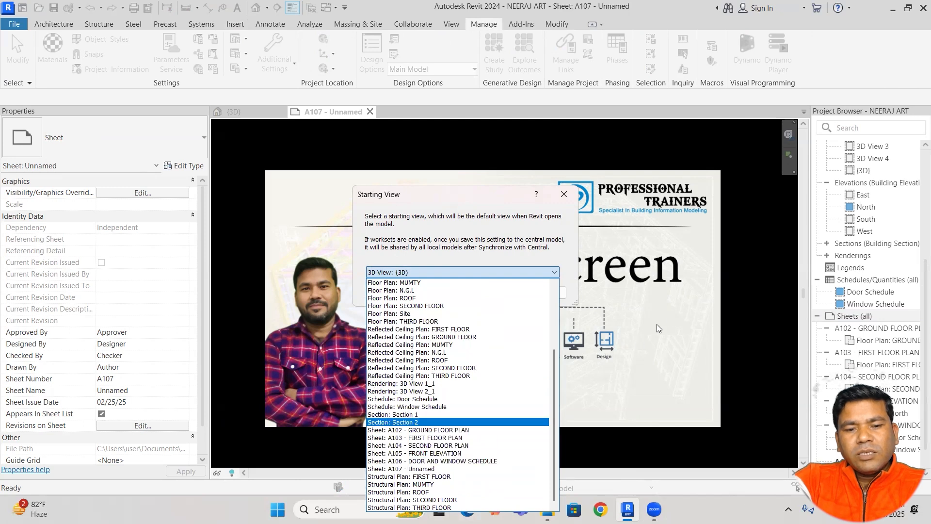
{"action": "left_click", "coordinate": [668, 316]}
{"action": "left_click", "coordinate": [547, 292]}
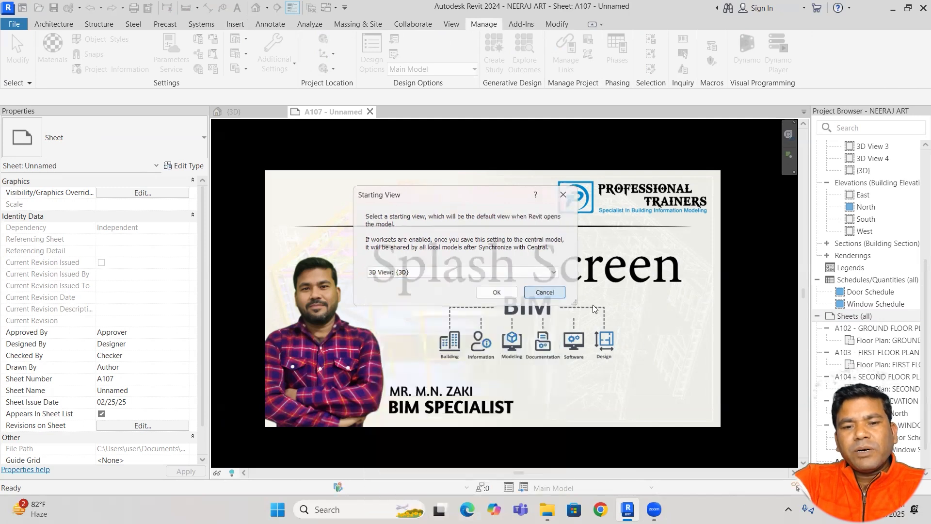
Rename the unnamed A107 sheet, setting its number to HOME and its name to SCREEN
{"action": "scroll", "coordinate": [881, 349], "scroll_direction": "down", "scroll_amount": 1}
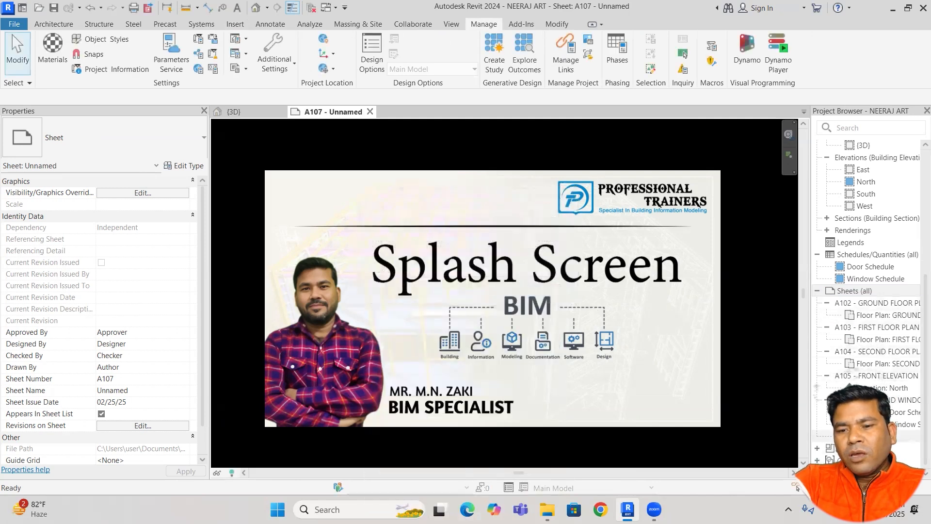
{"action": "right_click", "coordinate": [863, 436]}
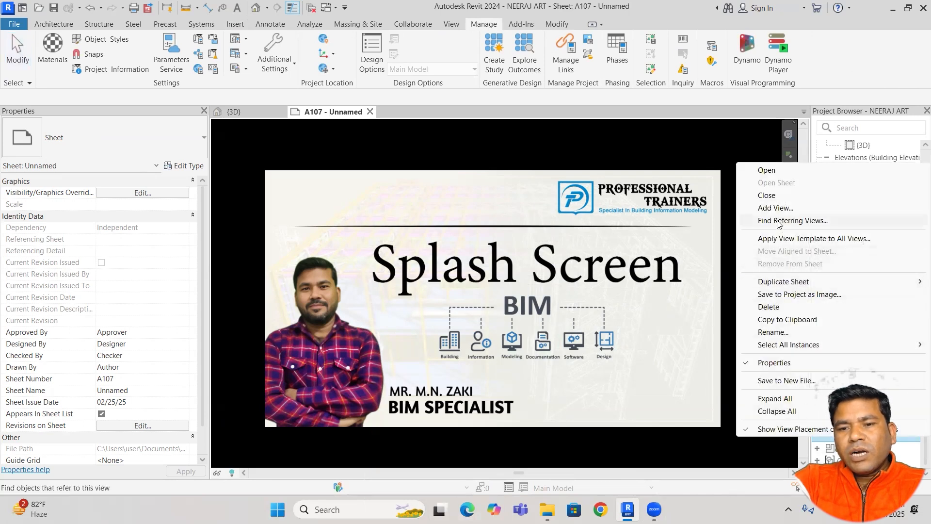
{"action": "left_click", "coordinate": [773, 332]}
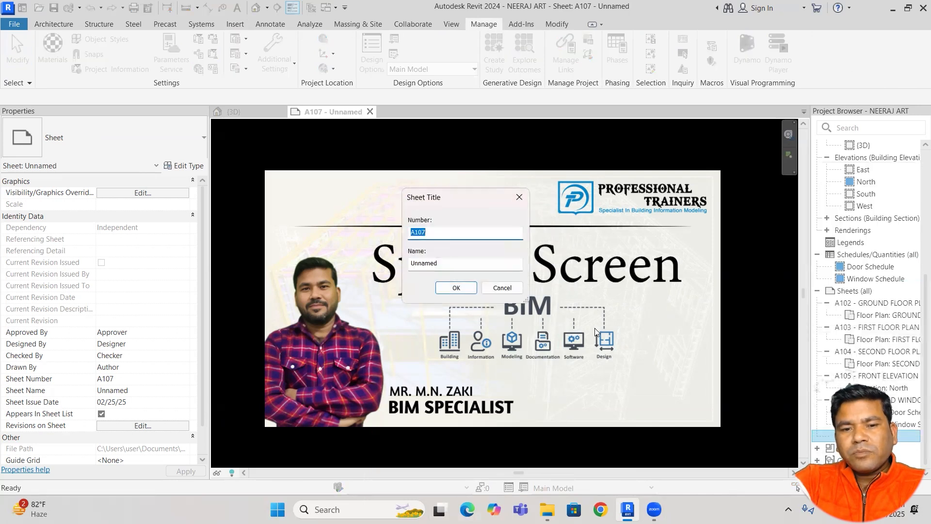
{"action": "type", "text": "h"}
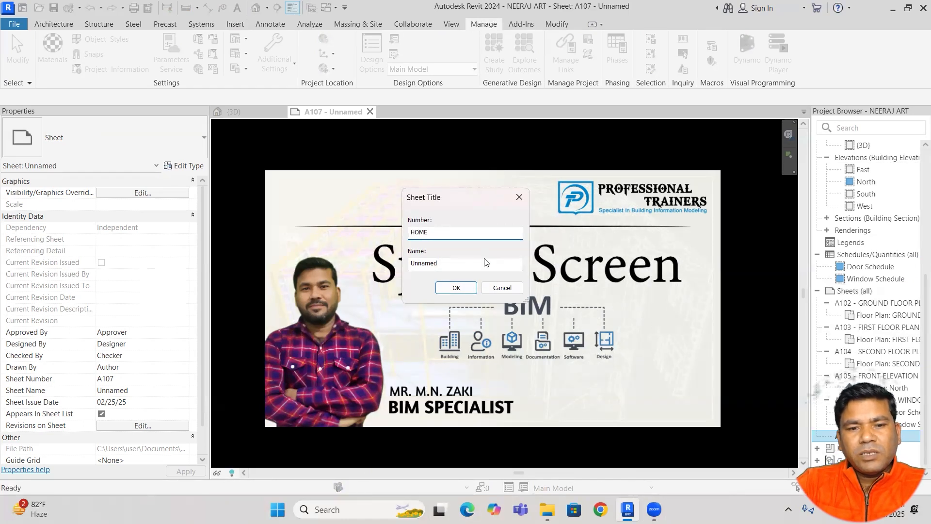
{"action": "key", "text": "Tab"}
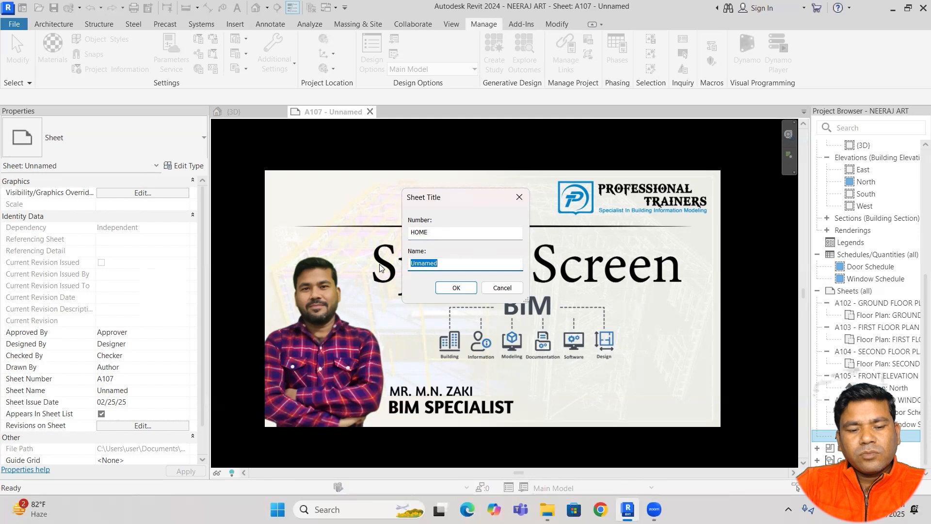
{"action": "type", "text": "scREEN"}
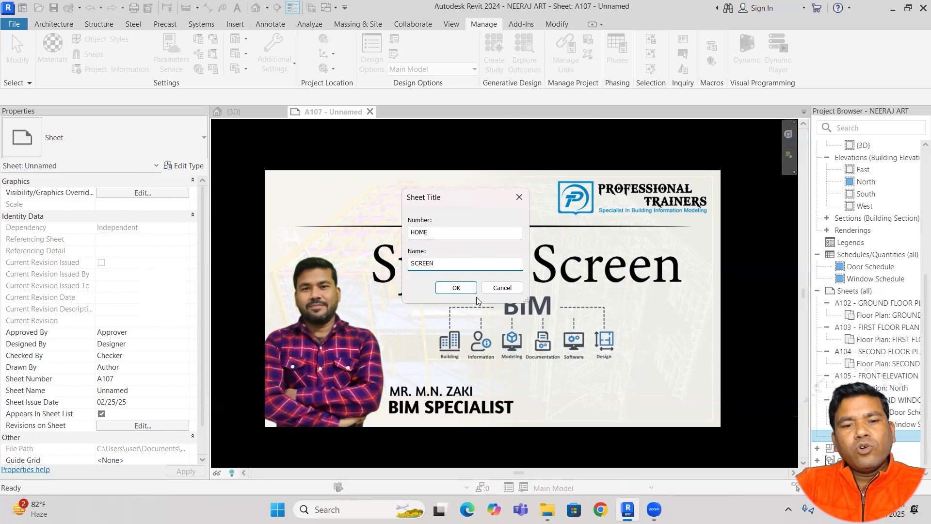
{"action": "left_click", "coordinate": [456, 288]}
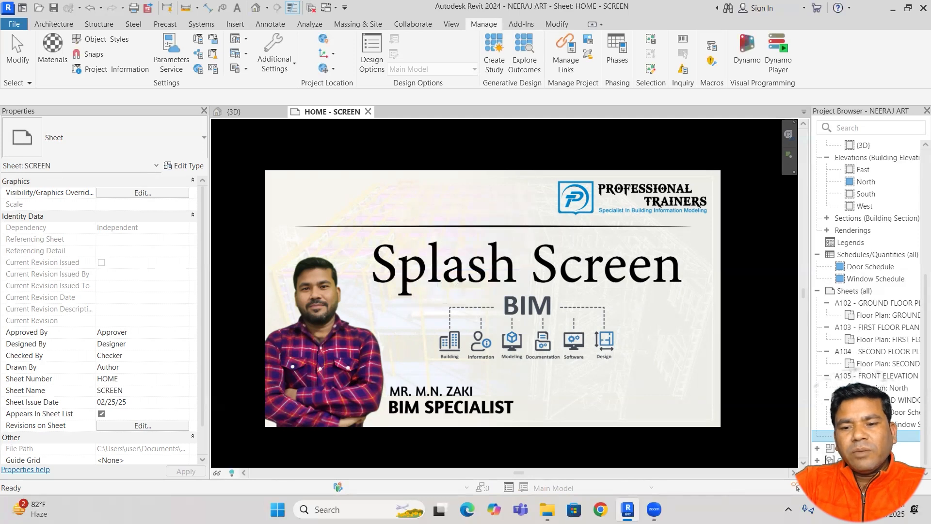
Set the project's starting view to Sheet: HOME - SCREEN
{"action": "left_click", "coordinate": [587, 55]}
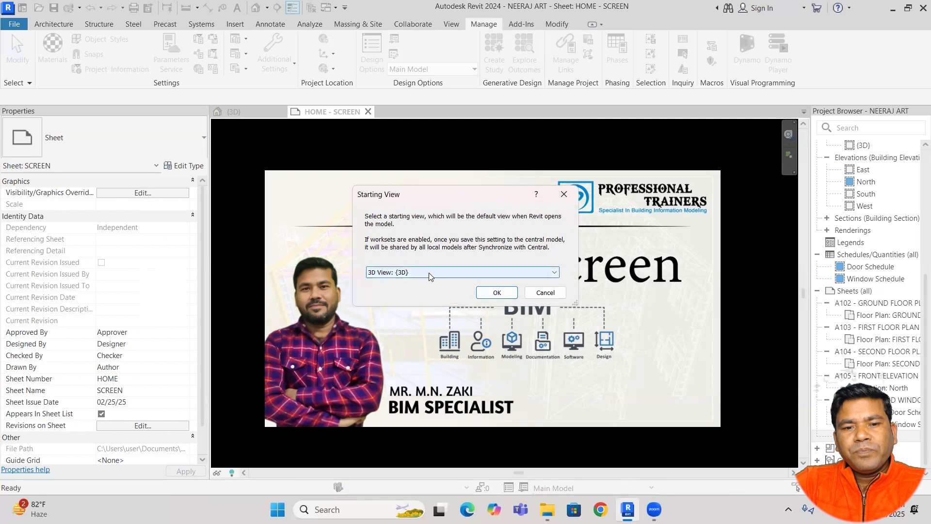
{"action": "left_click", "coordinate": [461, 272]}
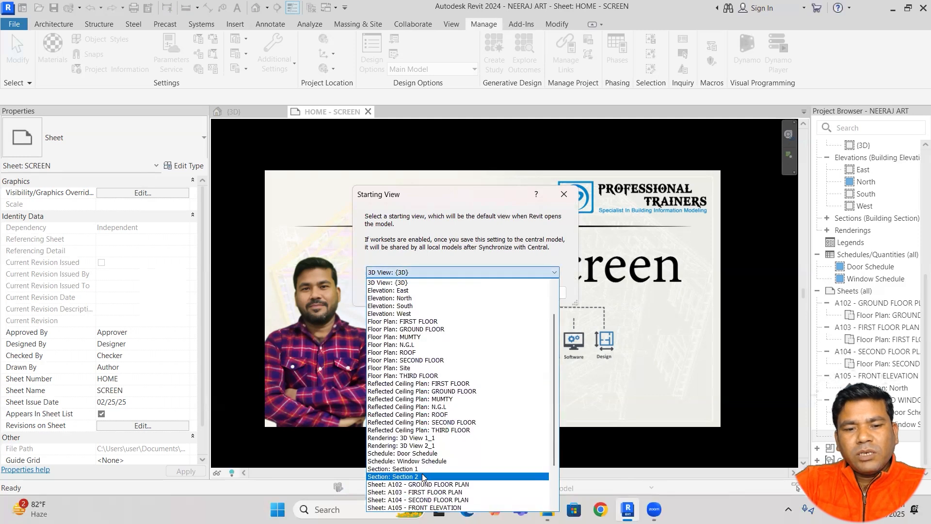
{"action": "scroll", "coordinate": [426, 468], "scroll_direction": "down", "scroll_amount": 3}
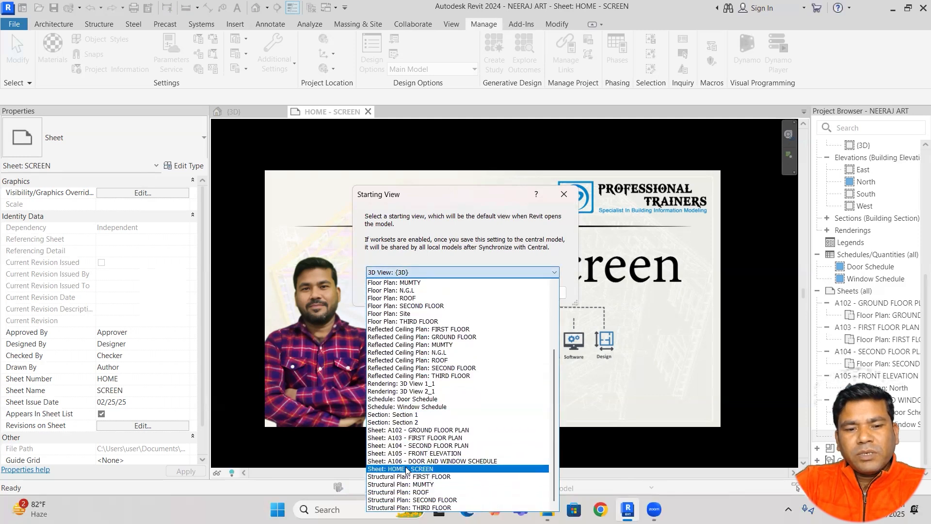
{"action": "left_click", "coordinate": [407, 469]}
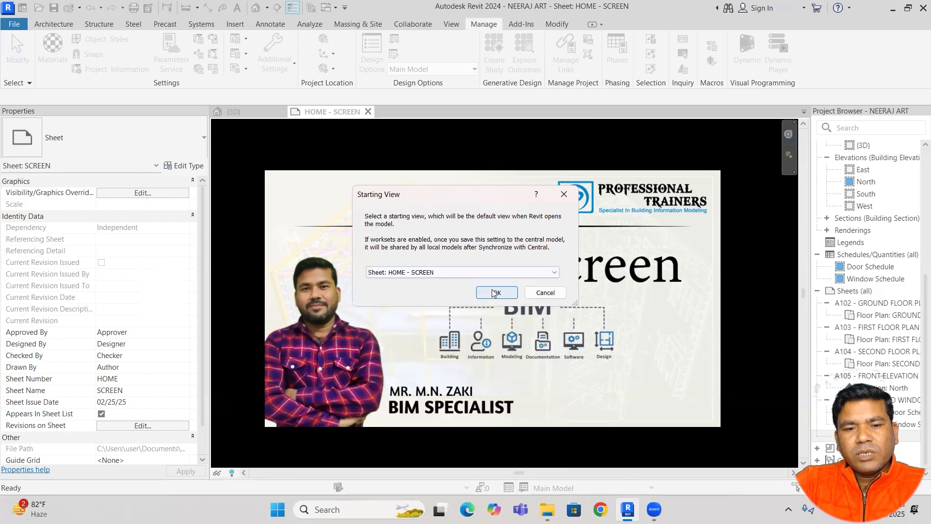
{"action": "left_click", "coordinate": [492, 289]}
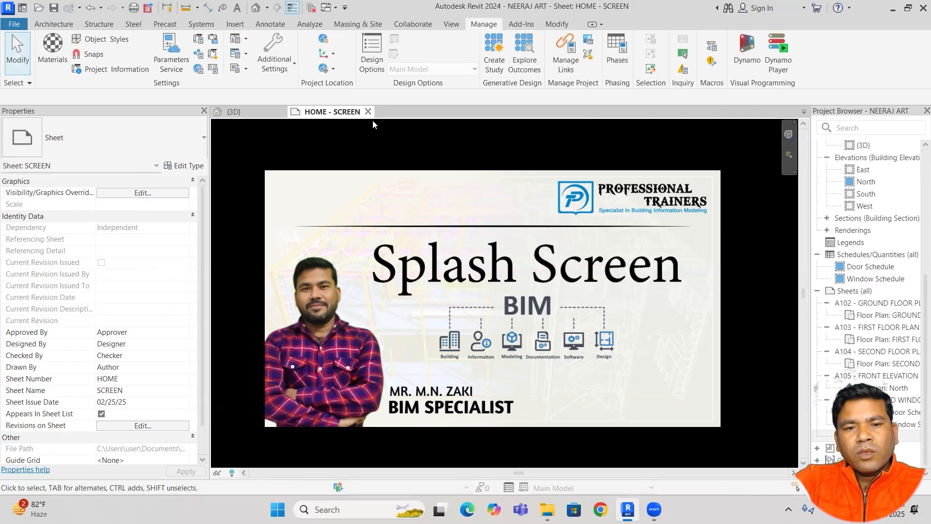
Close the sheet and 3D views to close the project with changes saved, and reopen it from the recent files, ignoring the unresolved references
{"action": "key", "text": "ctrl+w"}
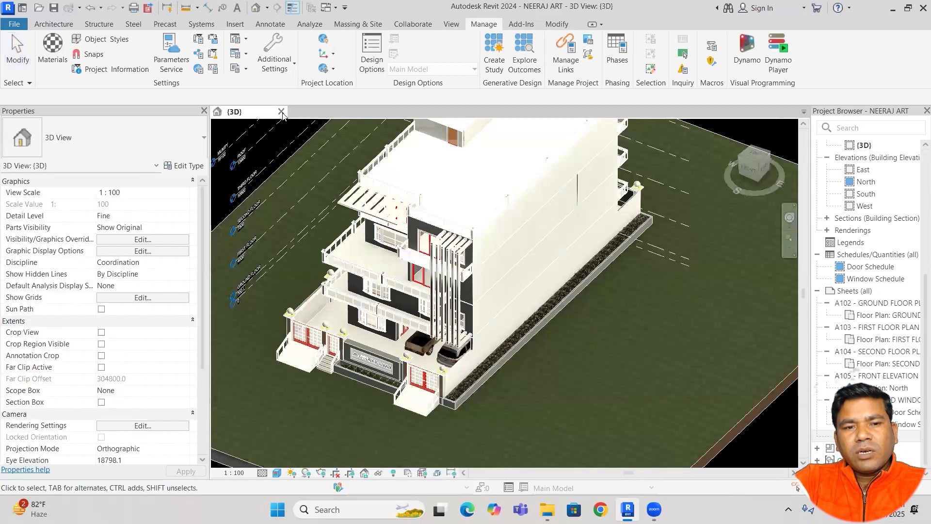
{"action": "left_click", "coordinate": [282, 112]}
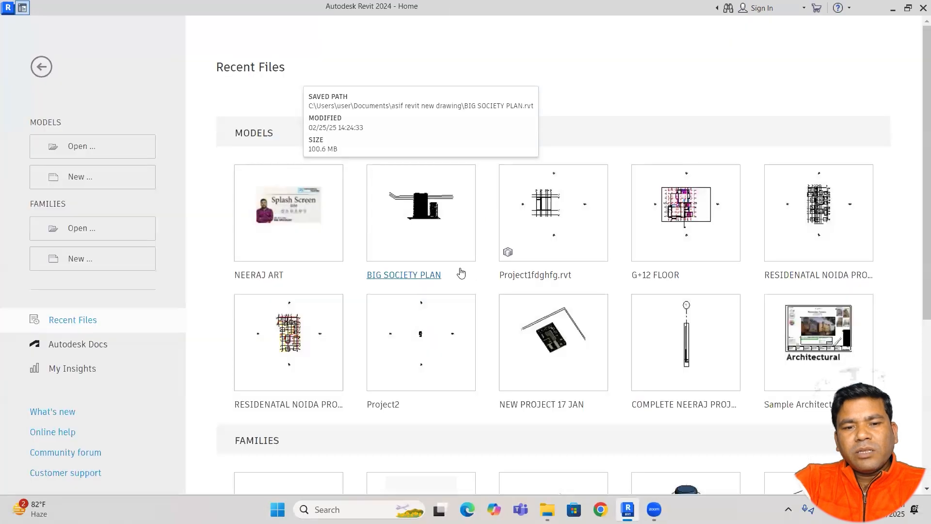
{"action": "left_click", "coordinate": [315, 213]}
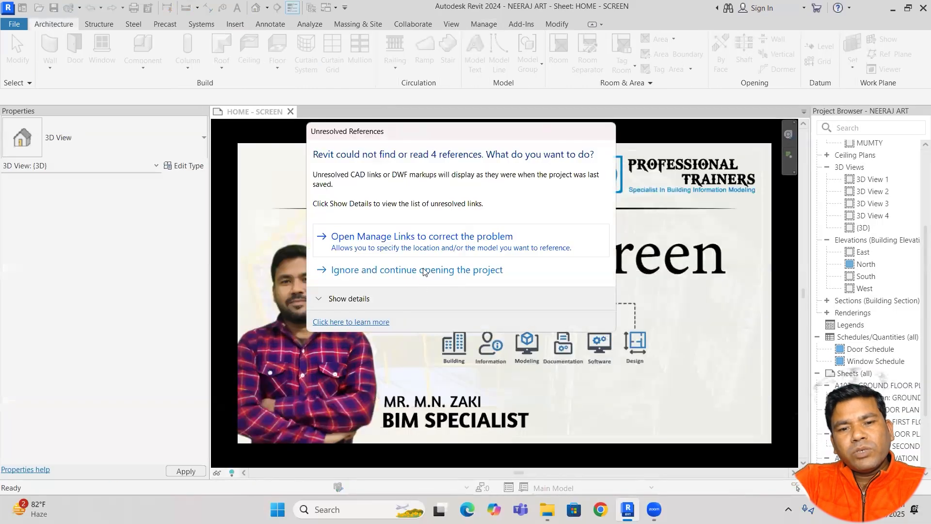
{"action": "left_click", "coordinate": [425, 270]}
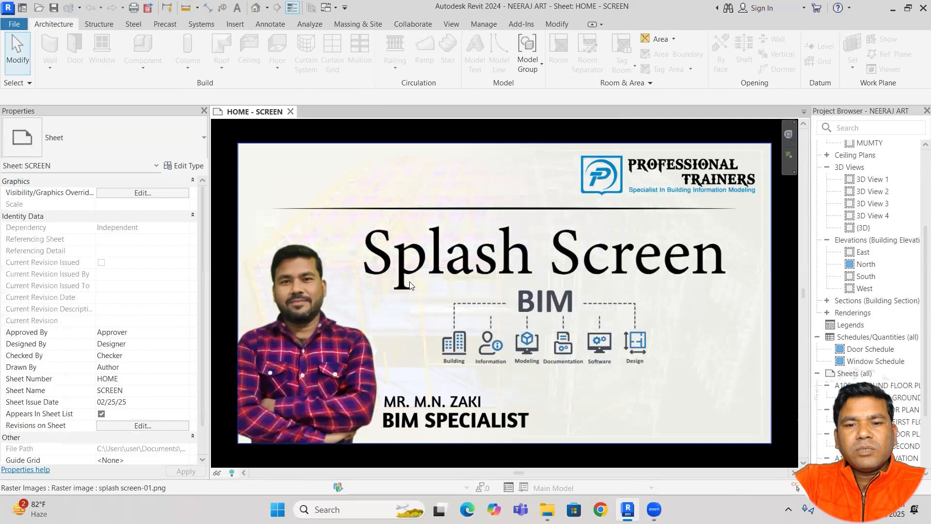